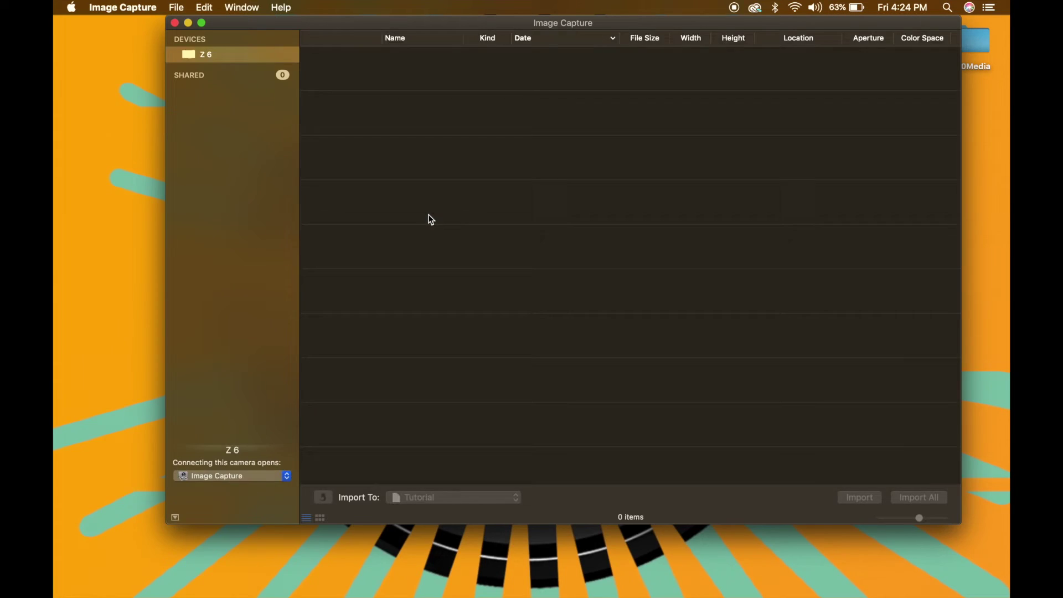
# Step: Quit Image Capture and relaunch it from Launchpad's Other folder
pyautogui.press('super+q')
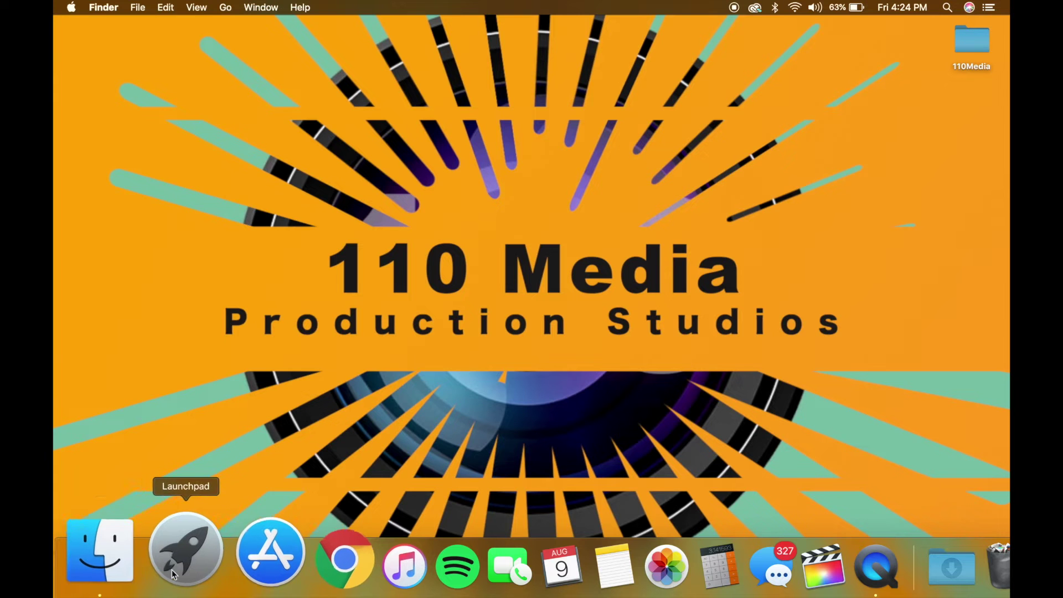
pyautogui.click(188, 569)
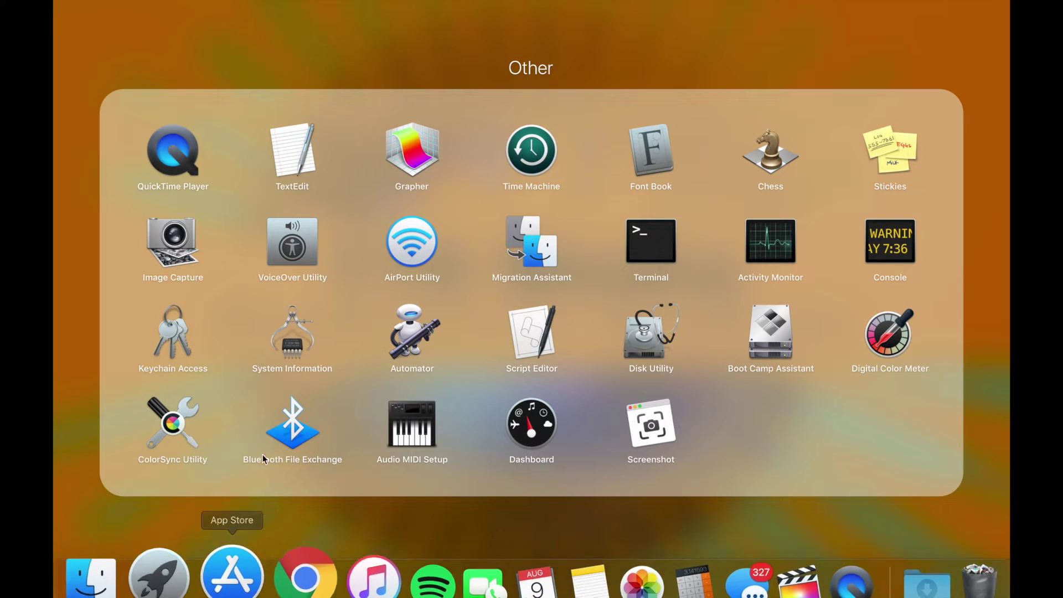
pyautogui.click(189, 241)
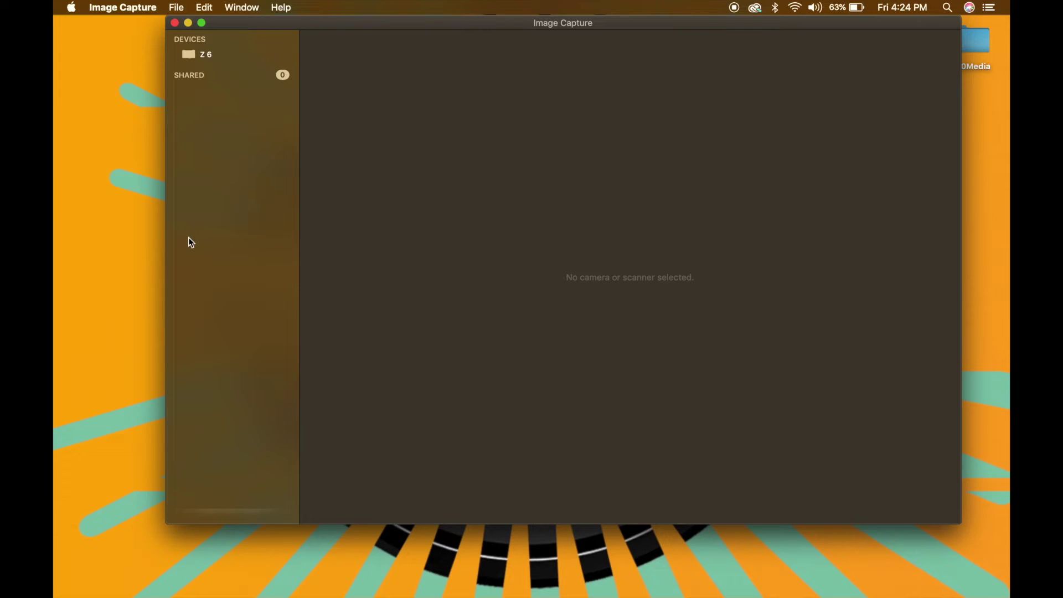
# Step: Show the Z 6 camera's 1,030 items and nudge the window slightly left
pyautogui.click(234, 59)
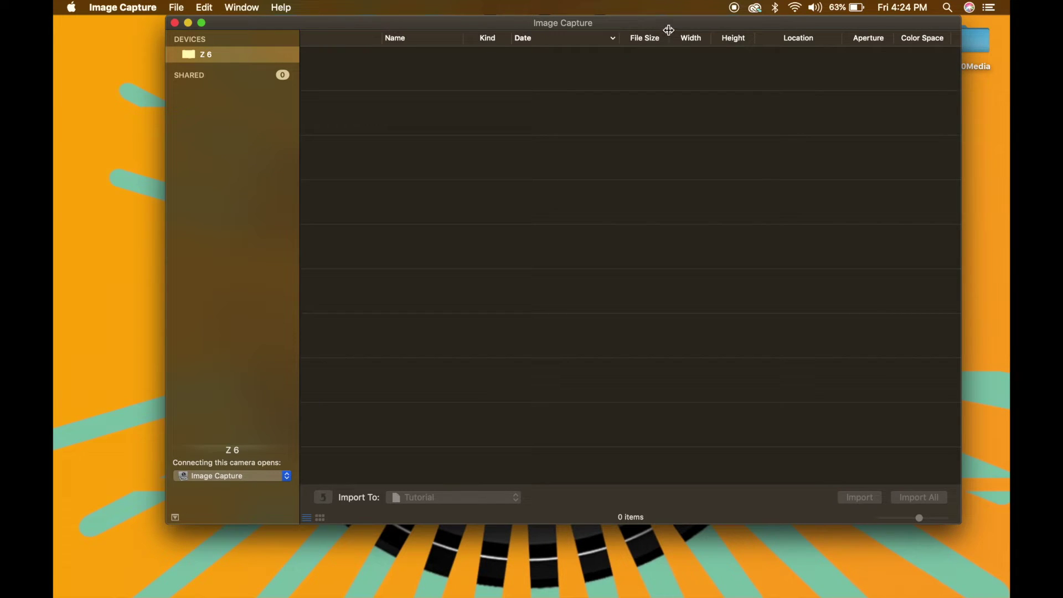
pyautogui.moveTo(669, 28); pyautogui.dragTo(625, 23)
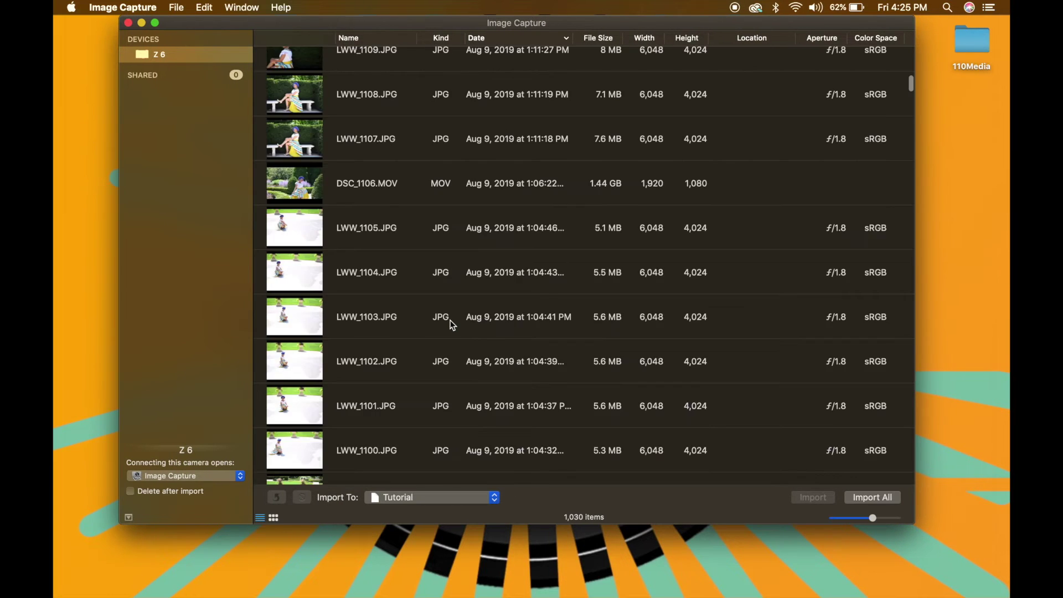
pyautogui.scroll(-5, 449, 325)
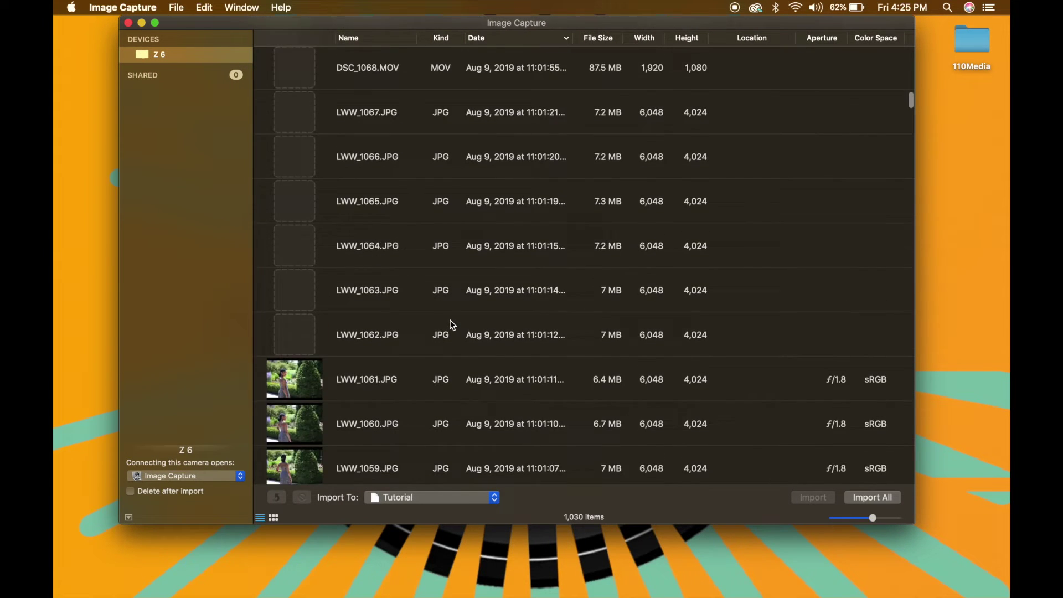
pyautogui.scroll(-5, 450, 325)
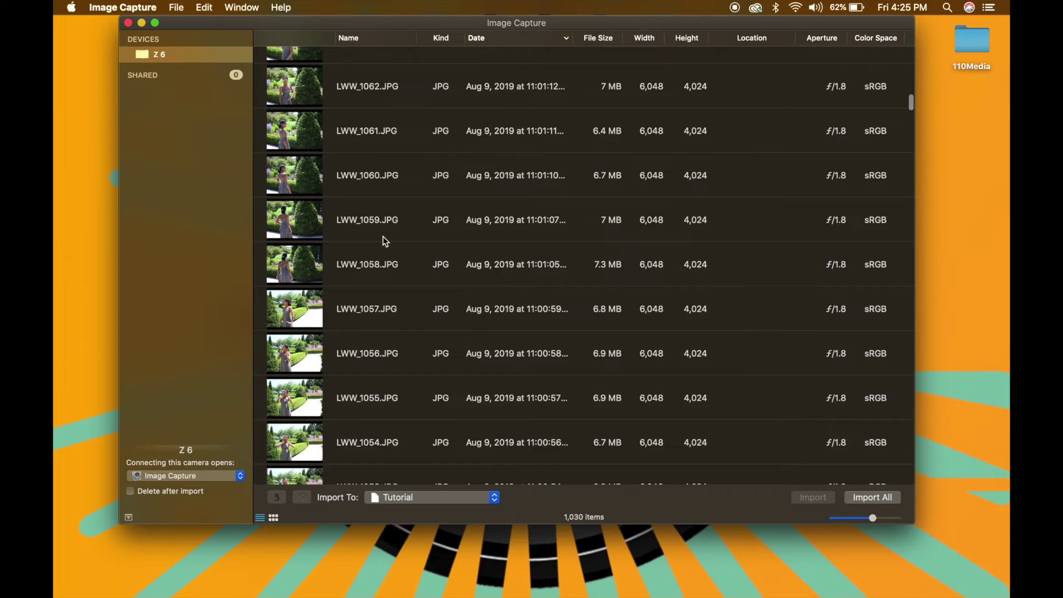
pyautogui.scroll(-5, 383, 240)
pyautogui.scroll(-10, 387, 239)
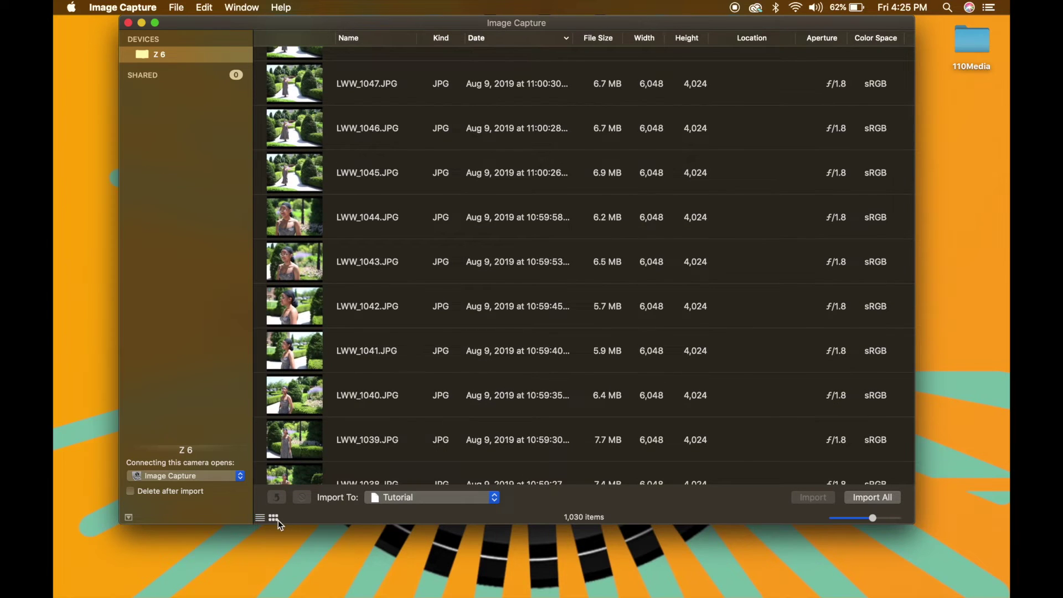
# Step: Switch to thumbnails and add LWW_1171.JPG, LWW_1170.JPG and DSC_1173.MOV to the selection
pyautogui.click(275, 517)
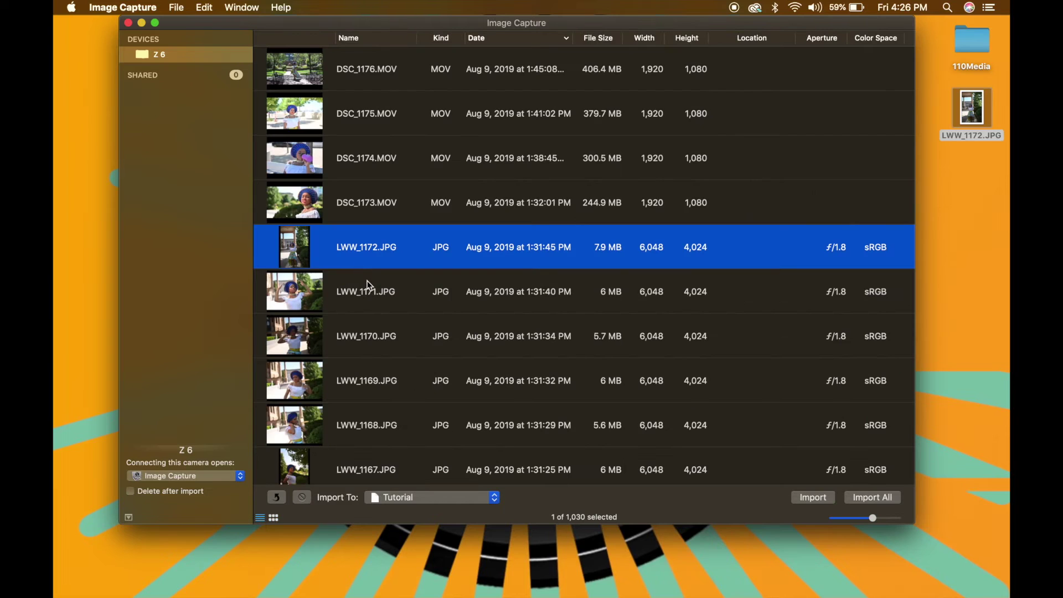
pyautogui.keyDown('super'); pyautogui.click(370, 292); pyautogui.keyUp('super')
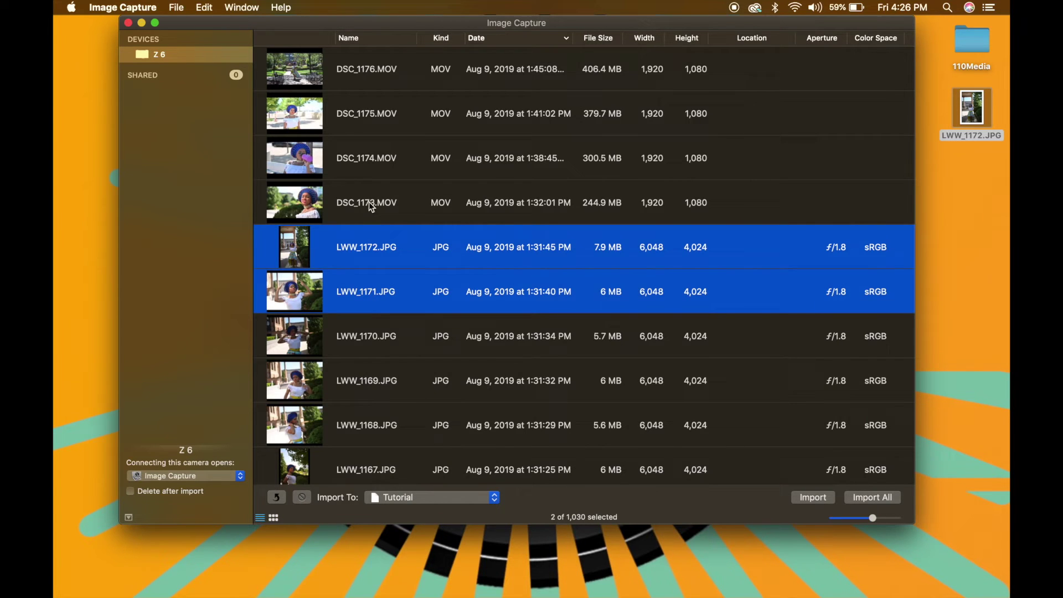
pyautogui.keyDown('super'); pyautogui.click(404, 341); pyautogui.keyUp('super')
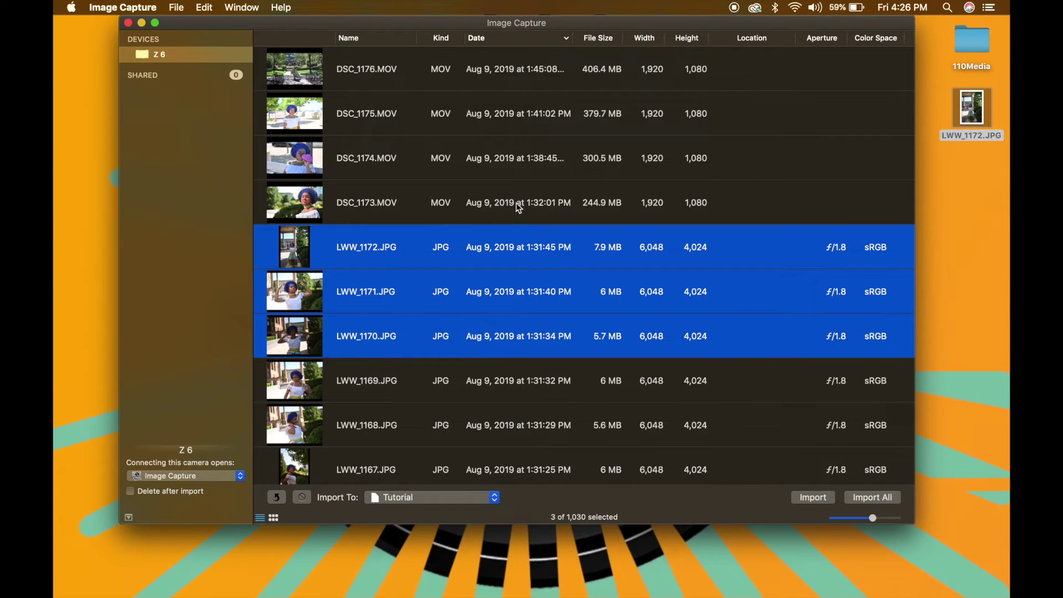
pyautogui.keyDown('super'); pyautogui.click(465, 190); pyautogui.keyUp('super')
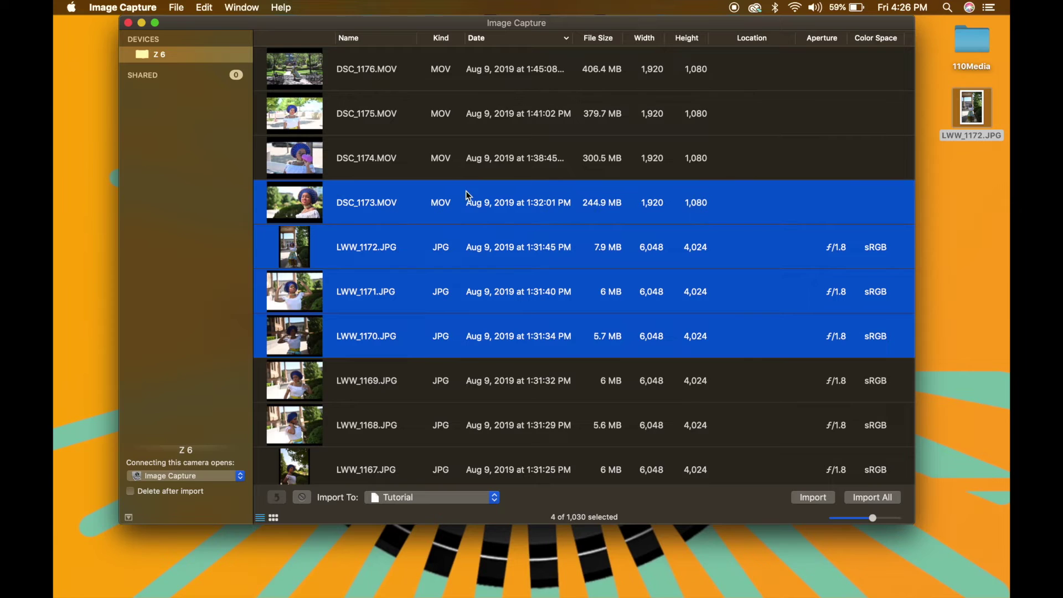
pyautogui.click(493, 498)
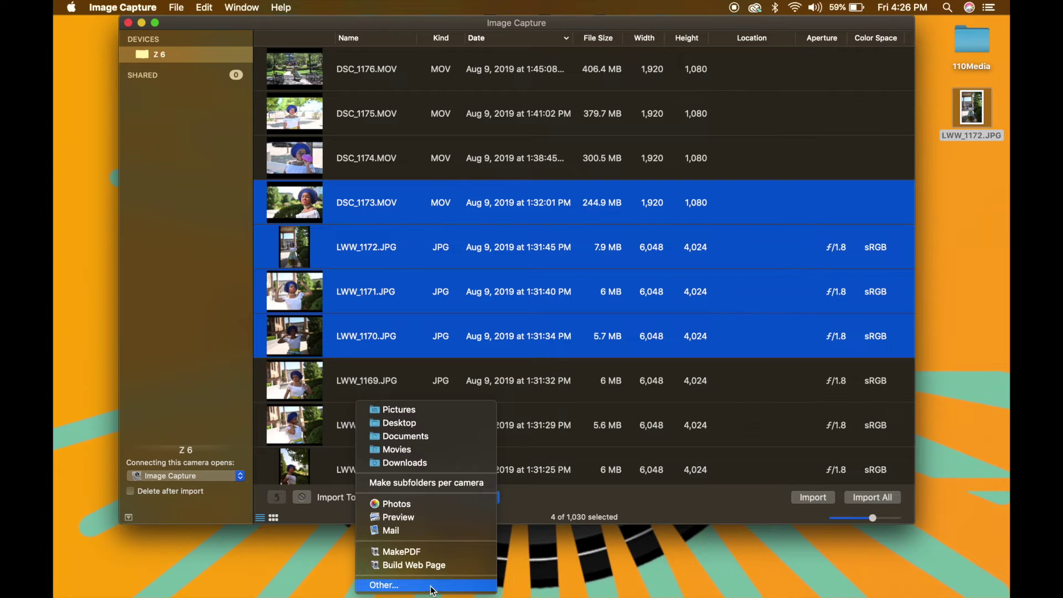
# Step: Cancel the Other… folder browser and choose Downloads as the import destination
pyautogui.click(431, 585)
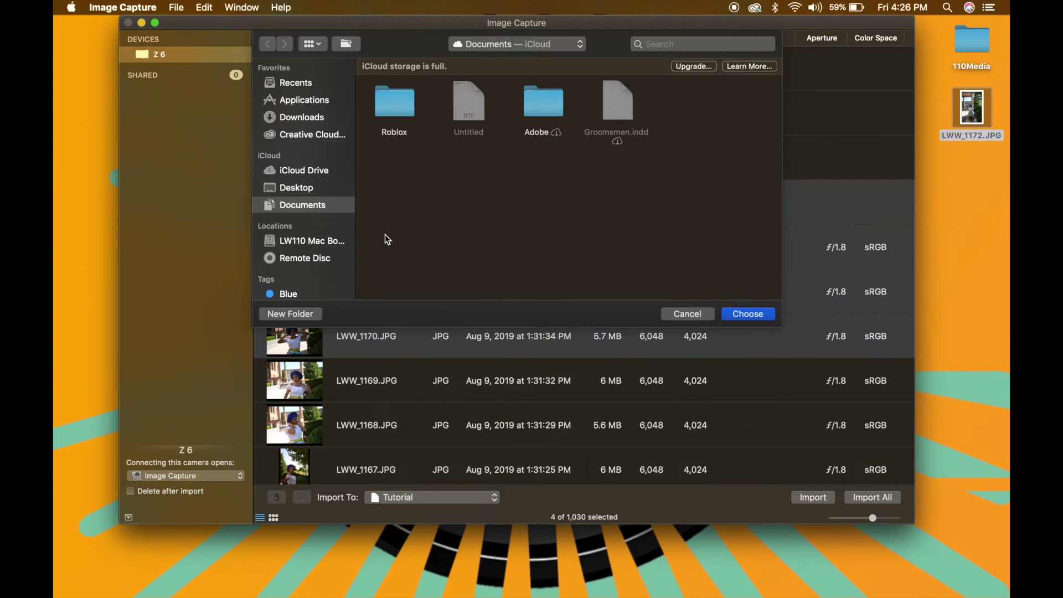
pyautogui.click(683, 313)
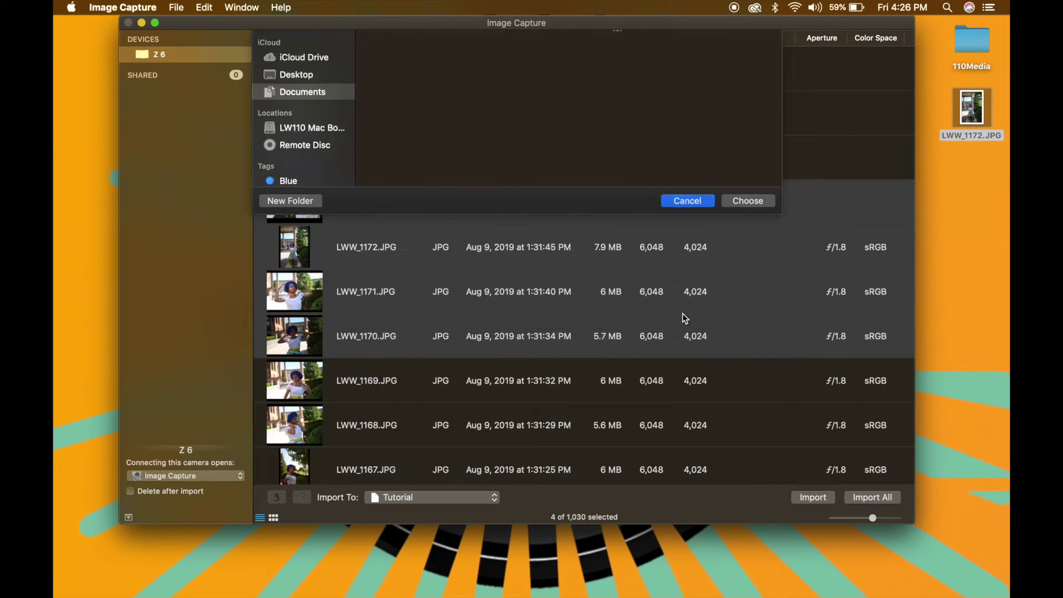
pyautogui.click(496, 498)
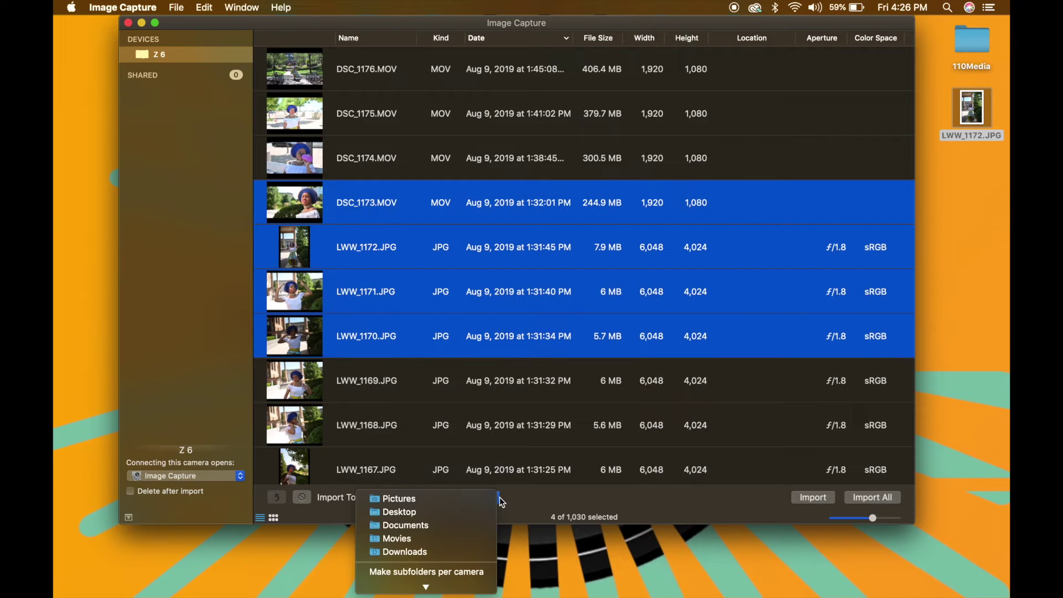
pyautogui.click(439, 551)
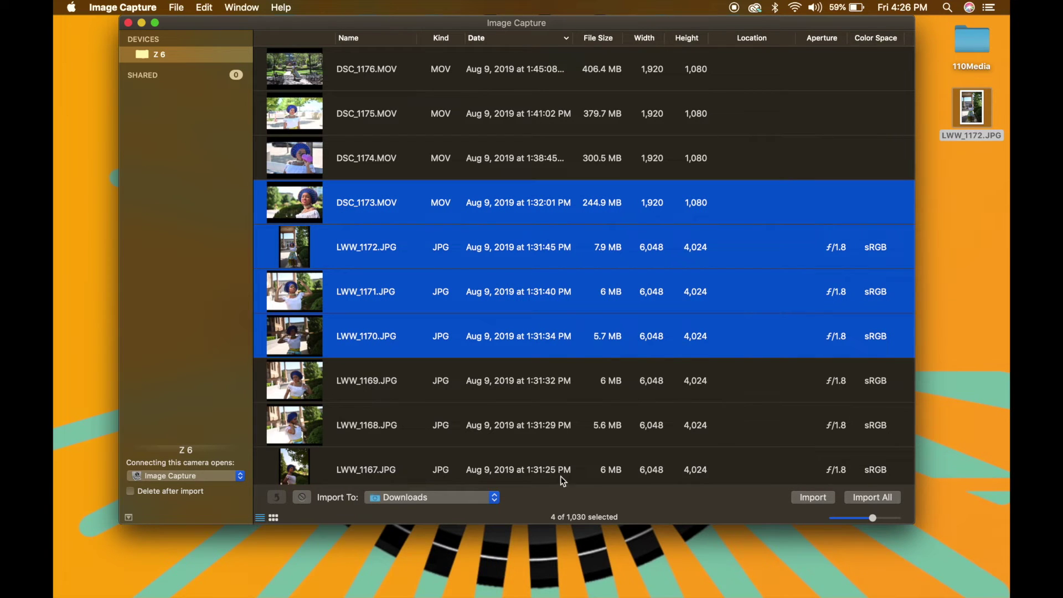
# Step: Import the four selected items into Downloads, then select only LWW_1171.JPG
pyautogui.click(816, 497)
pyautogui.click(482, 291)
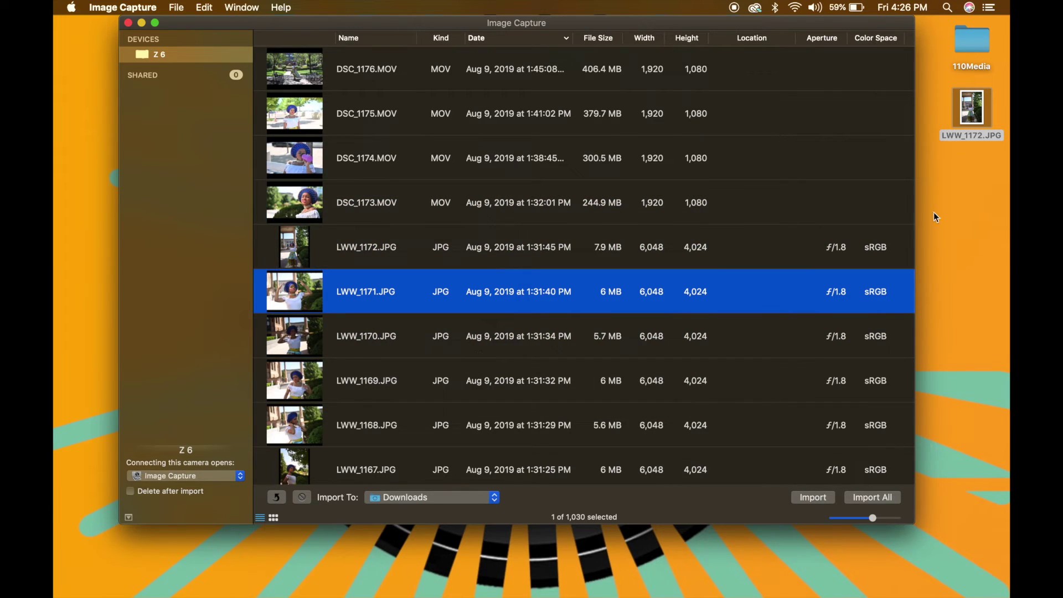